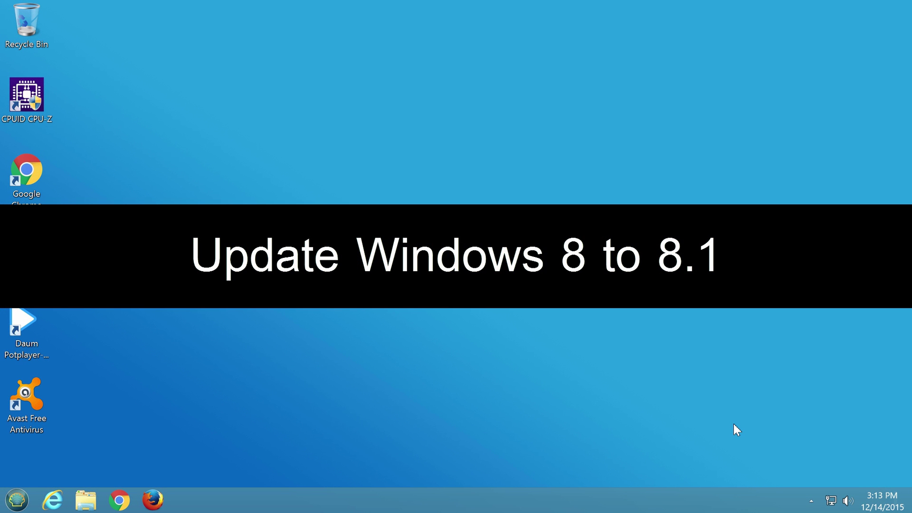
# Step: From the Classic Shell Start menu, open System information to confirm the Windows 8 Pro edition
pyautogui.click(17, 500)
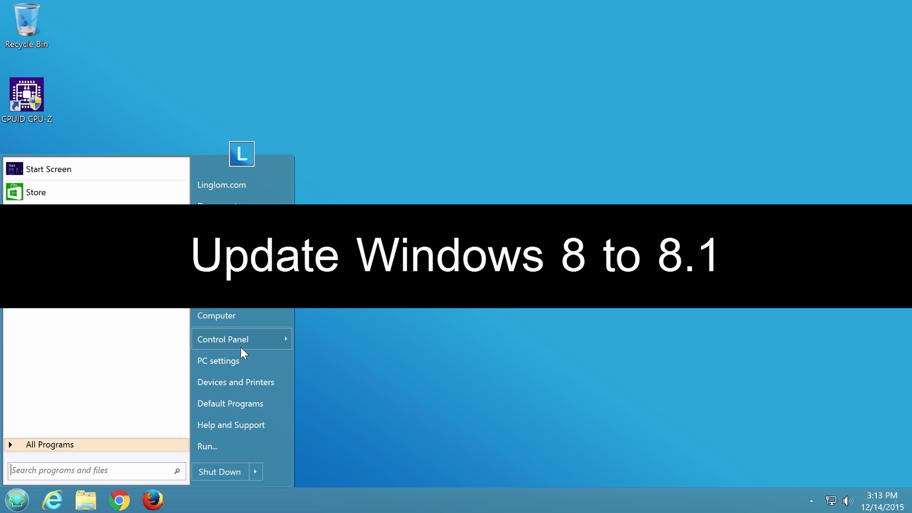
pyautogui.moveTo(242, 347)
pyautogui.scroll(-5, 351, 467)
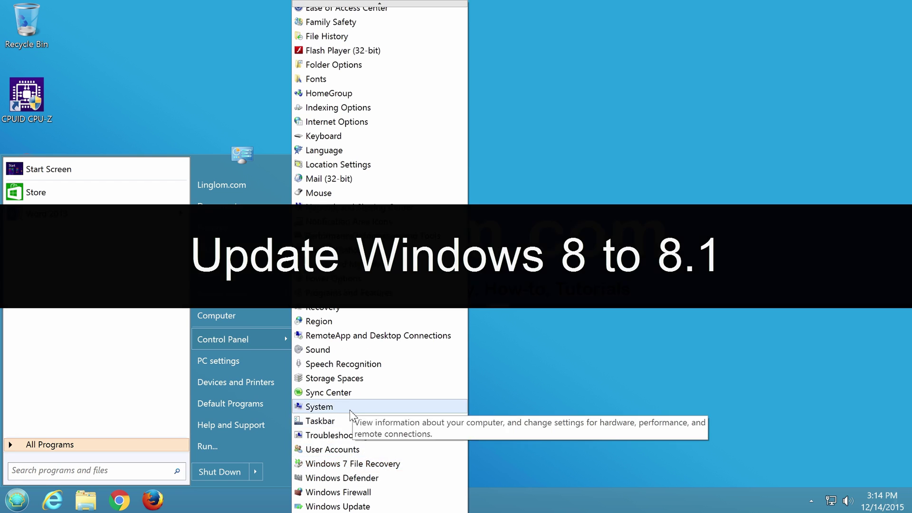
pyautogui.click(327, 401)
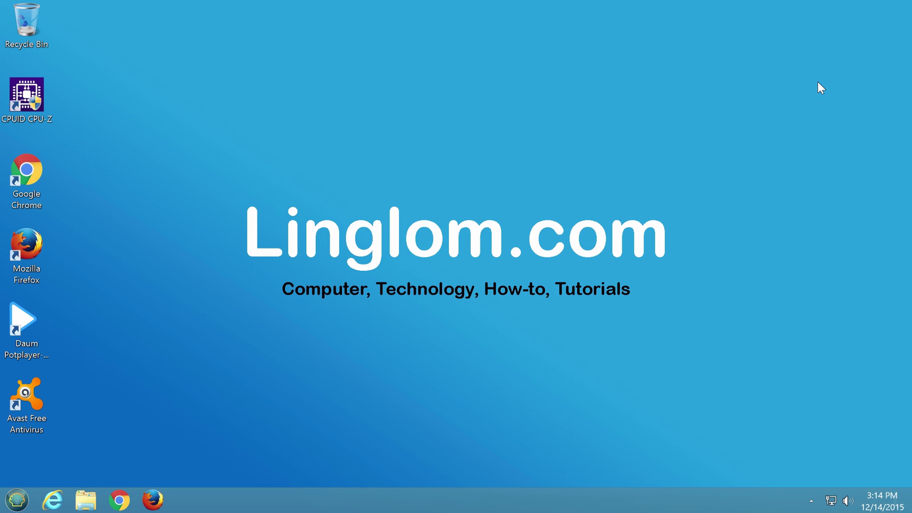
# Step: Uninstall Classic Shell from Programs and Features, confirming the removal and the reboot notice
pyautogui.click(27, 498)
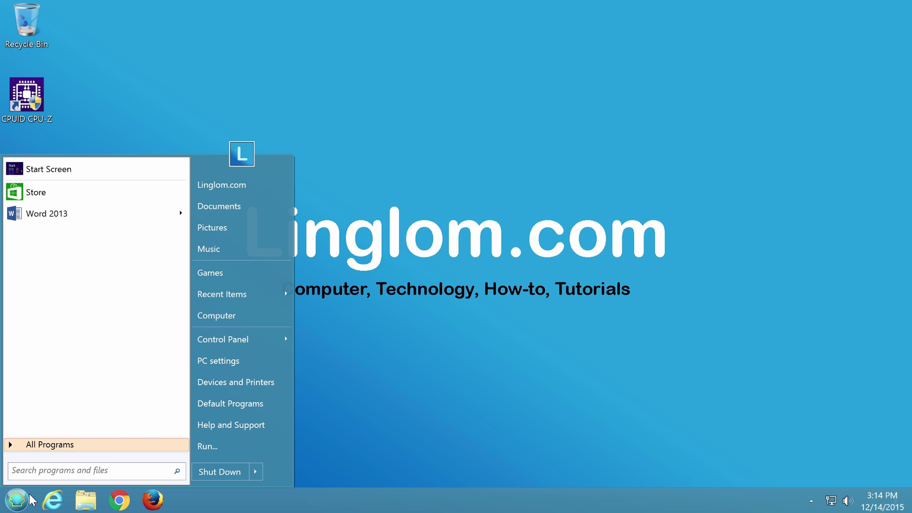
pyautogui.moveTo(247, 346)
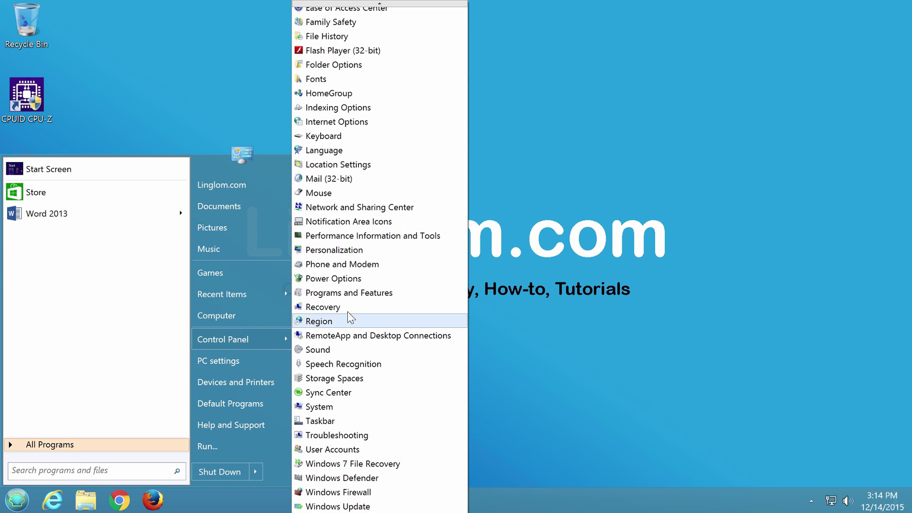
pyautogui.click(386, 292)
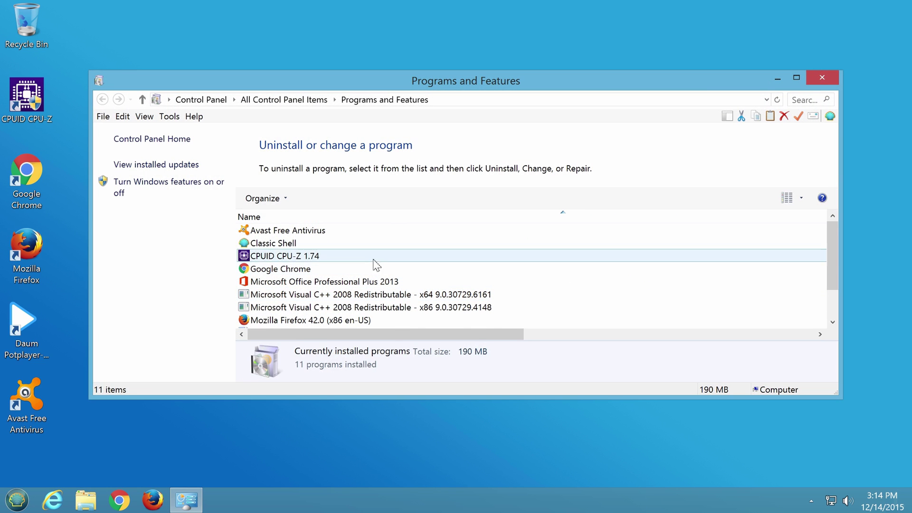
pyautogui.click(370, 245)
pyautogui.click(313, 198)
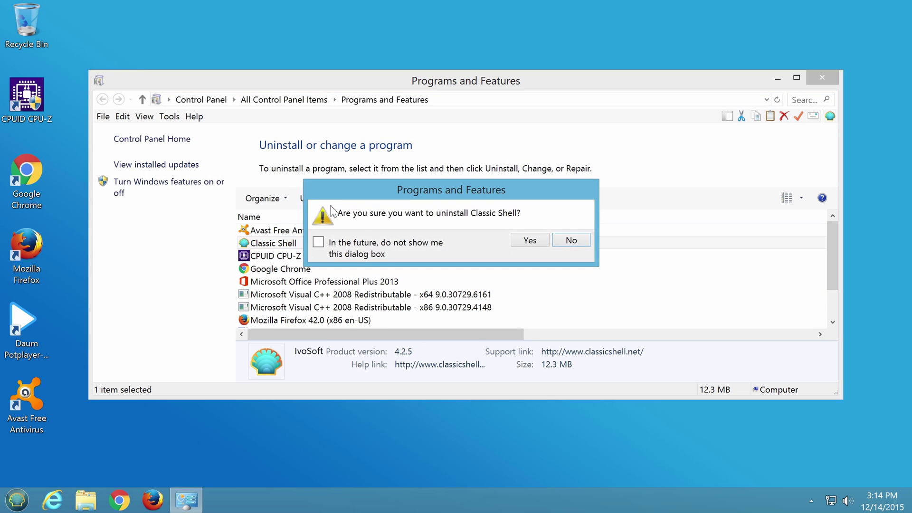
pyautogui.click(541, 245)
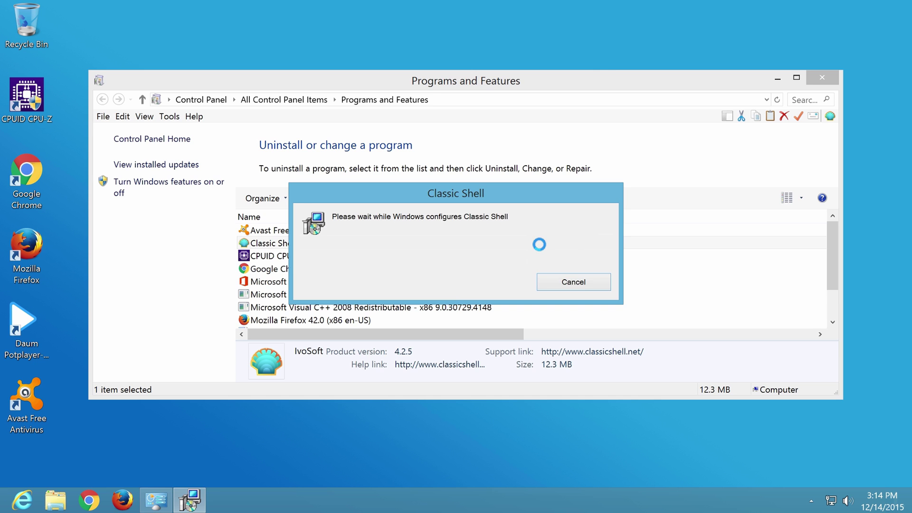
pyautogui.click(417, 281)
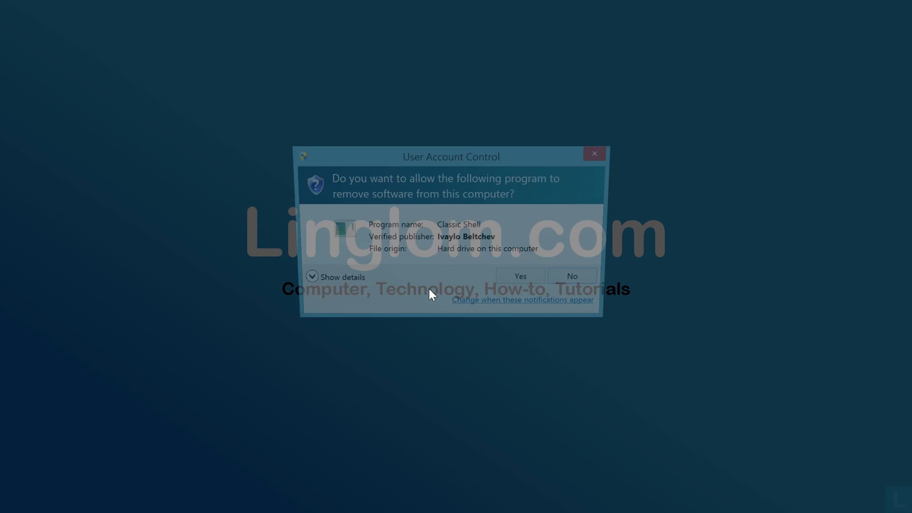
pyautogui.click(540, 288)
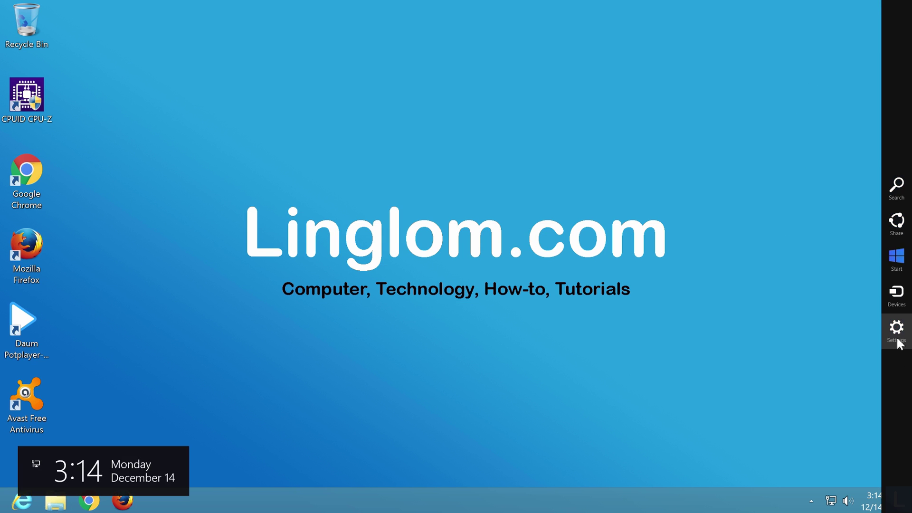
# Step: Restart the PC from the Settings charm's Power menu
pyautogui.click(899, 338)
pyautogui.click(856, 468)
pyautogui.click(856, 442)
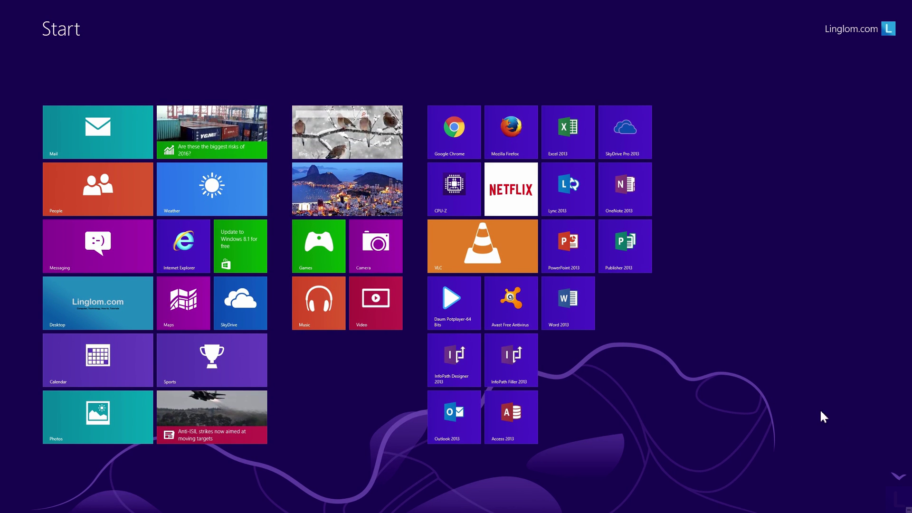
# Step: After the restart, go to the desktop and bring up the Settings charm again
pyautogui.click(139, 286)
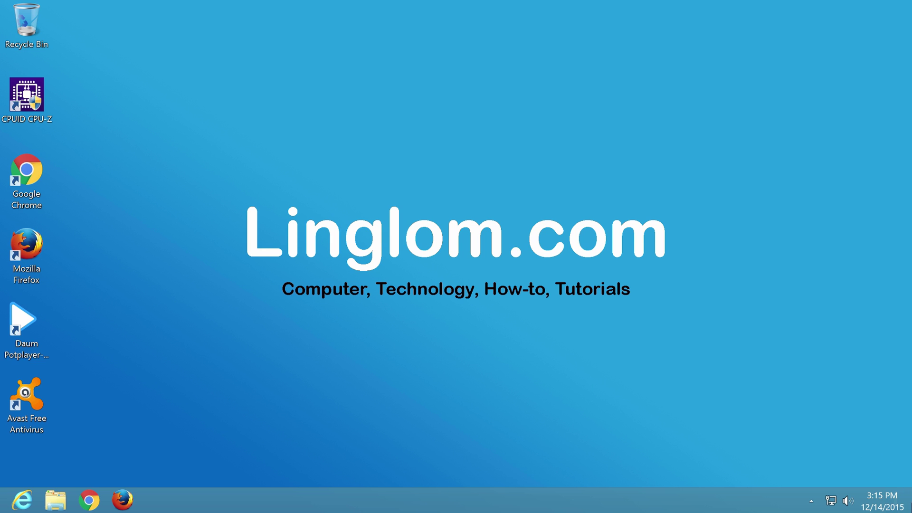
pyautogui.moveTo(905, 333)
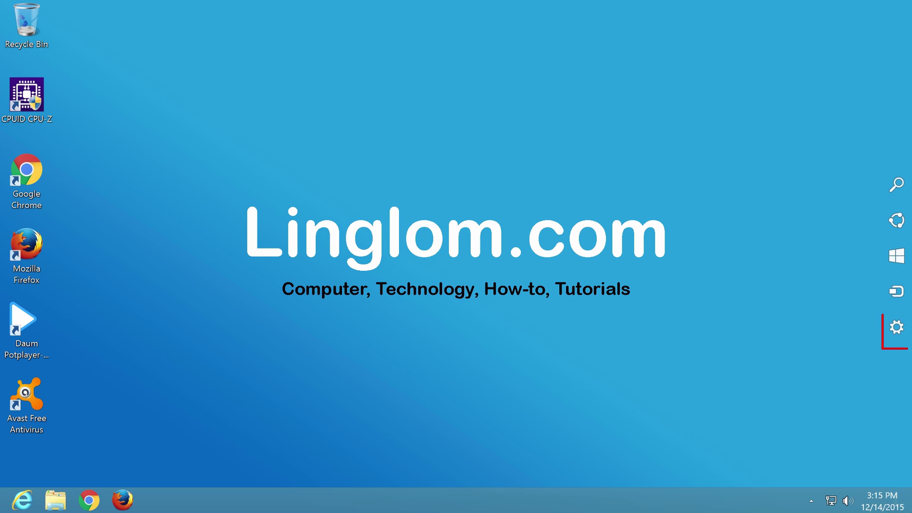
pyautogui.click(901, 334)
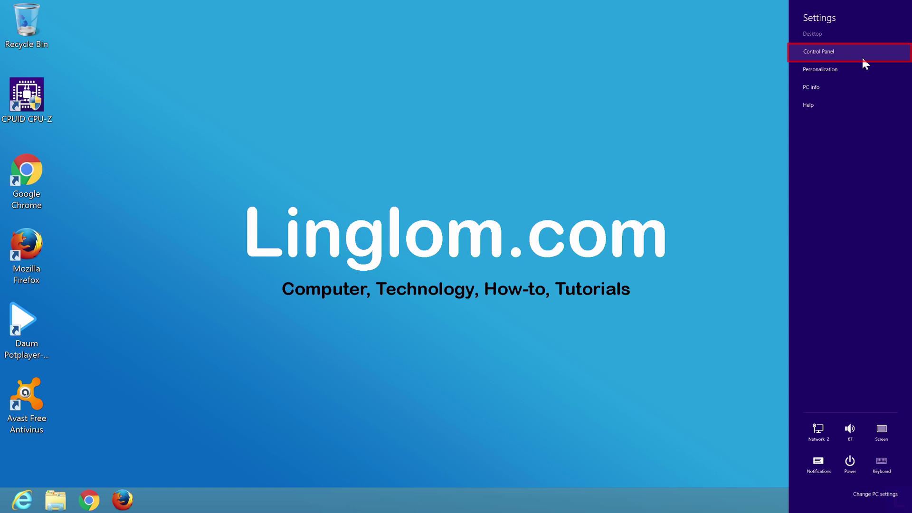
# Step: Turn on File History under Control Panel's System and Security
pyautogui.click(861, 56)
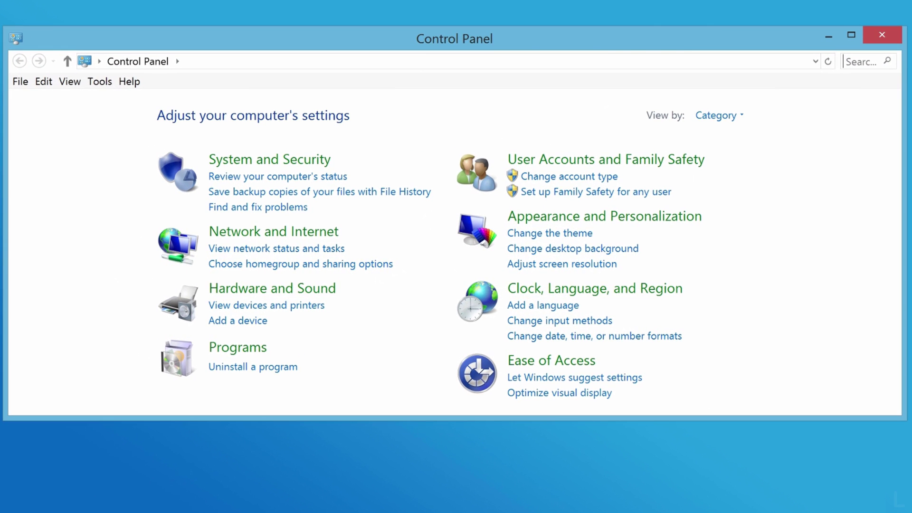
pyautogui.click(319, 163)
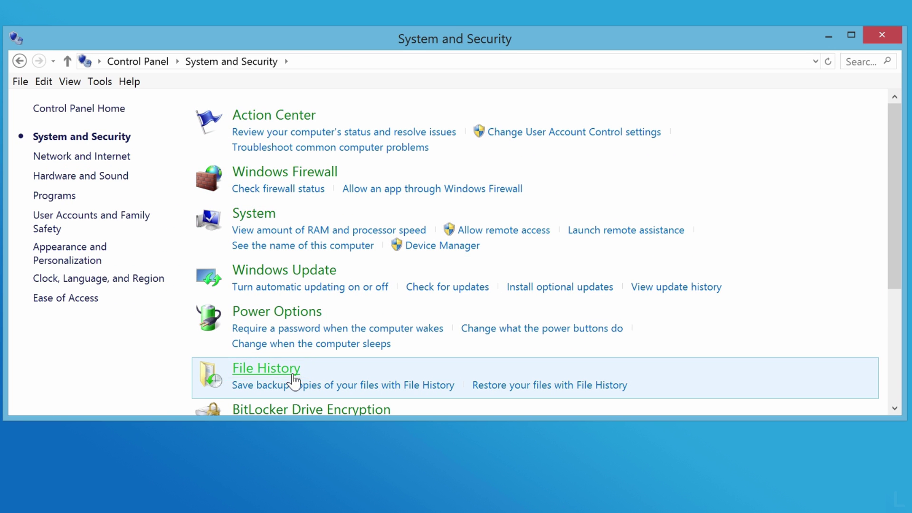
pyautogui.click(293, 374)
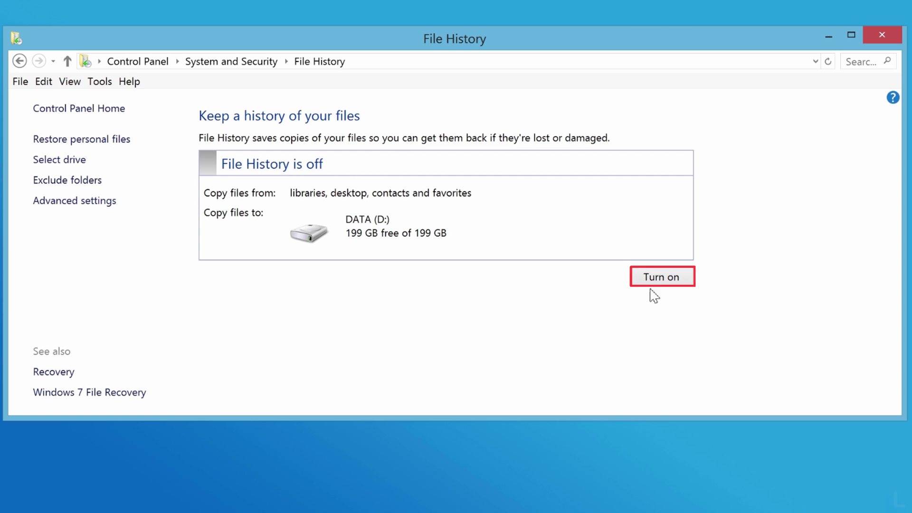
pyautogui.click(667, 284)
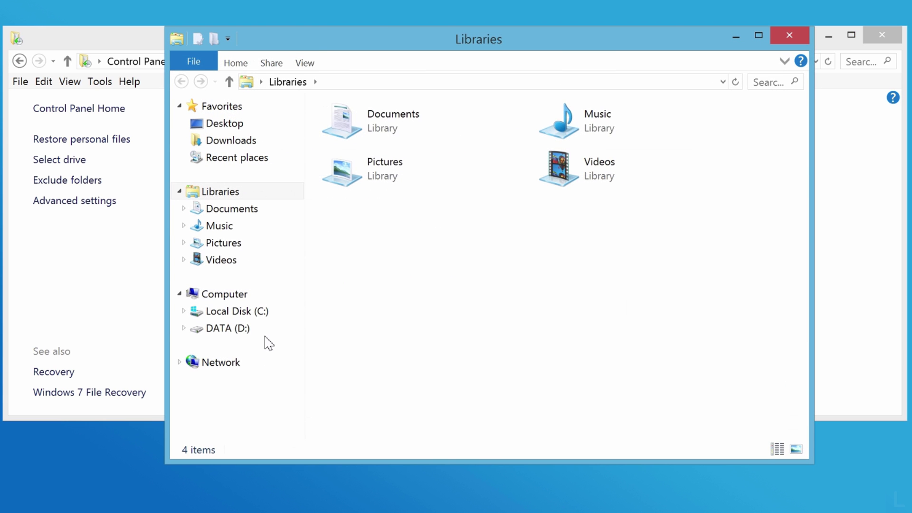
# Step: Check the FileHistory backup folder on DATA (D:), then close it
pyautogui.click(265, 333)
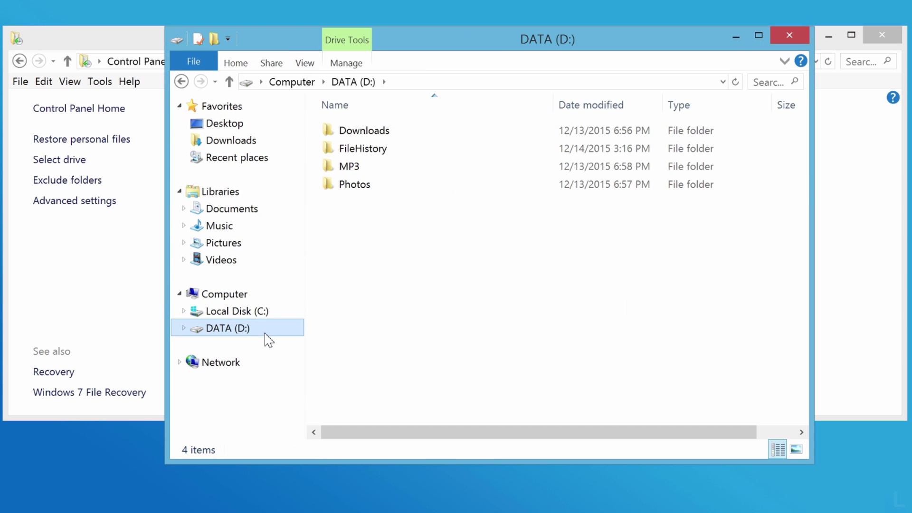
pyautogui.doubleClick(427, 158)
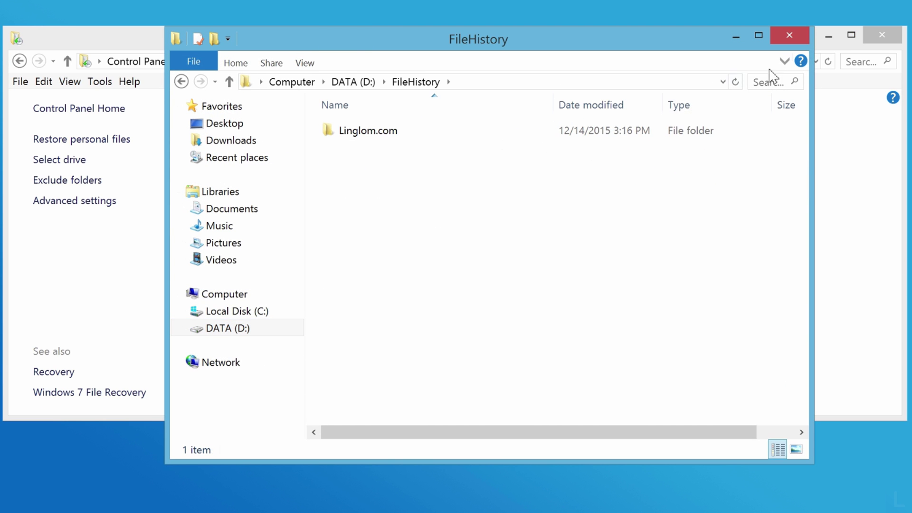
pyautogui.click(790, 35)
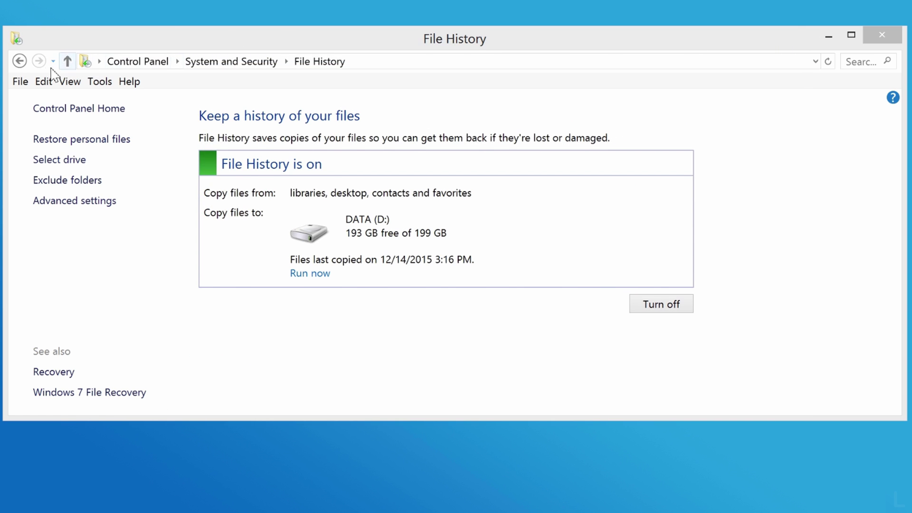
# Step: Check Windows Update, review the 71 important updates, and install the 70 selected ones
pyautogui.click(19, 61)
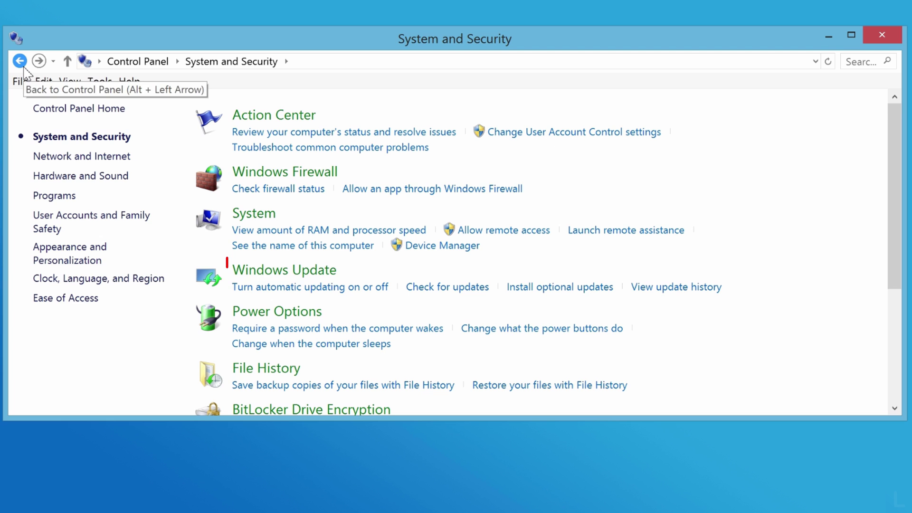
pyautogui.click(277, 279)
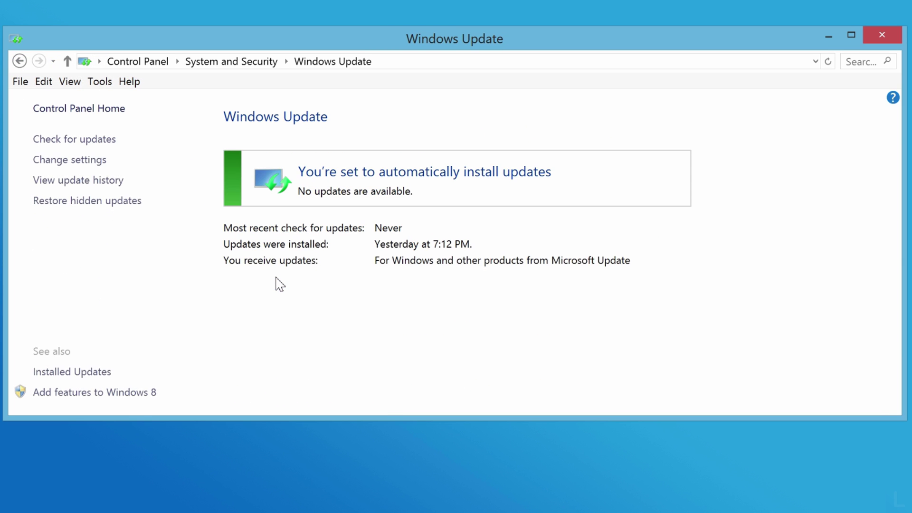
pyautogui.click(100, 142)
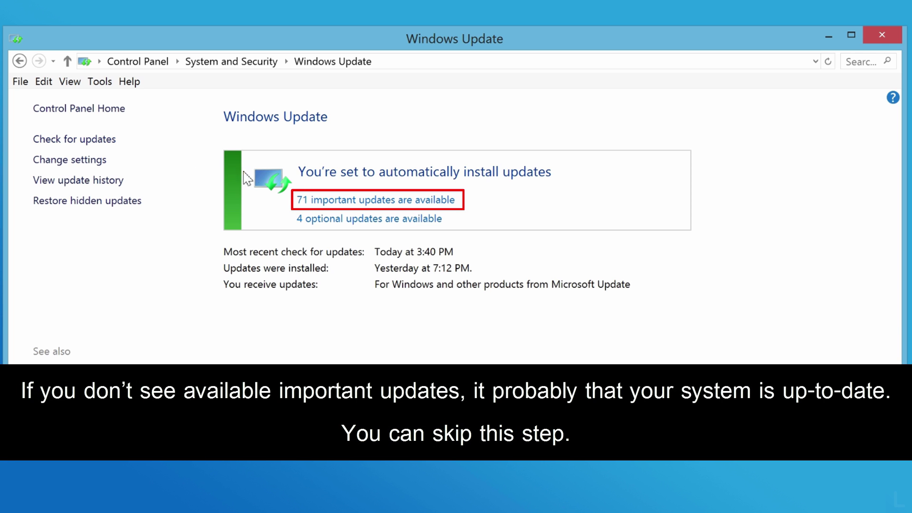
pyautogui.click(403, 204)
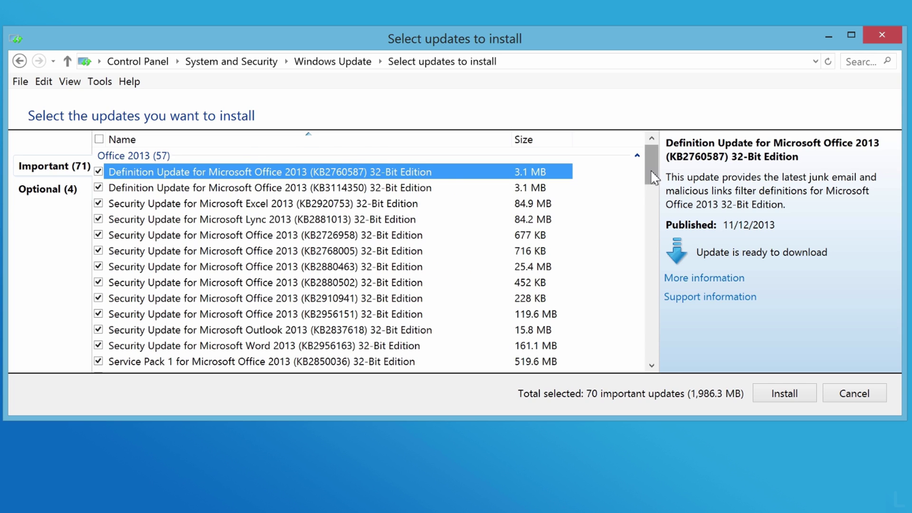
pyautogui.moveTo(653, 177)
pyautogui.mouseDown()
pyautogui.moveTo(658, 348)
pyautogui.moveTo(670, 175)
pyautogui.mouseUp()
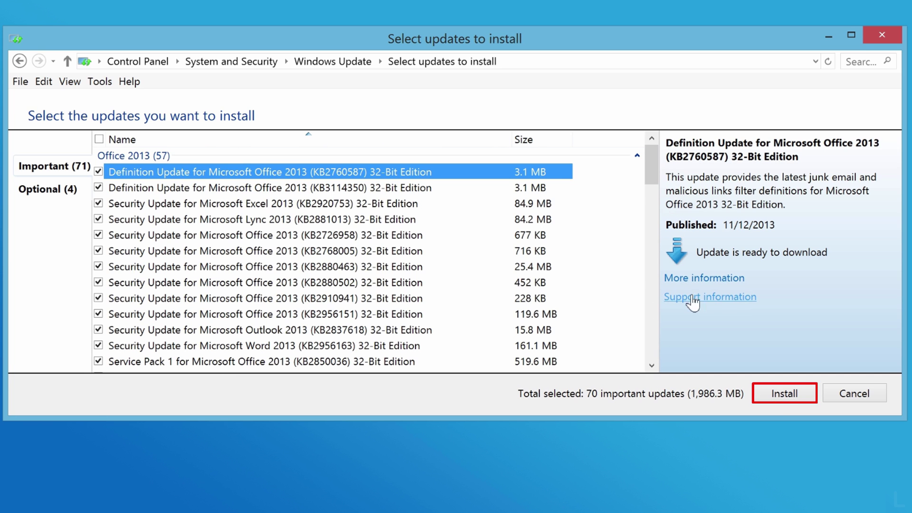
pyautogui.click(804, 402)
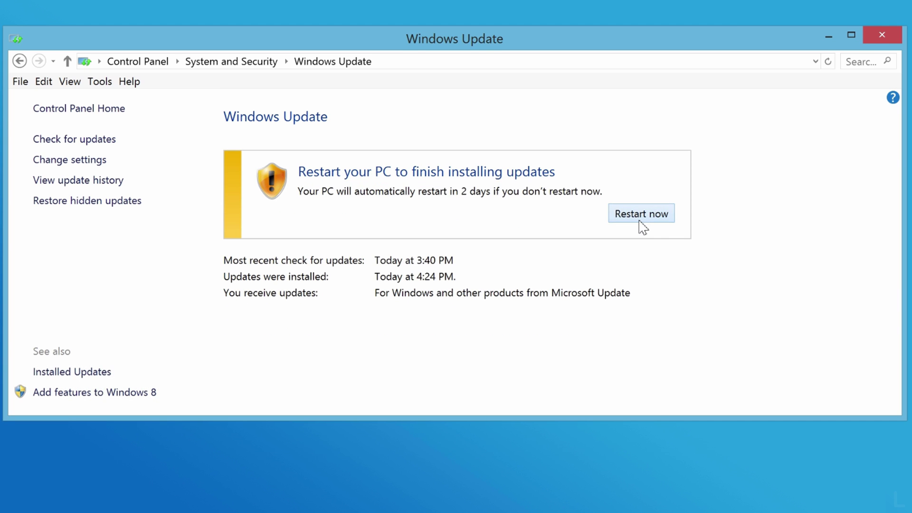
# Step: Restart to finish installing updates, then sign back in with the account password
pyautogui.click(639, 221)
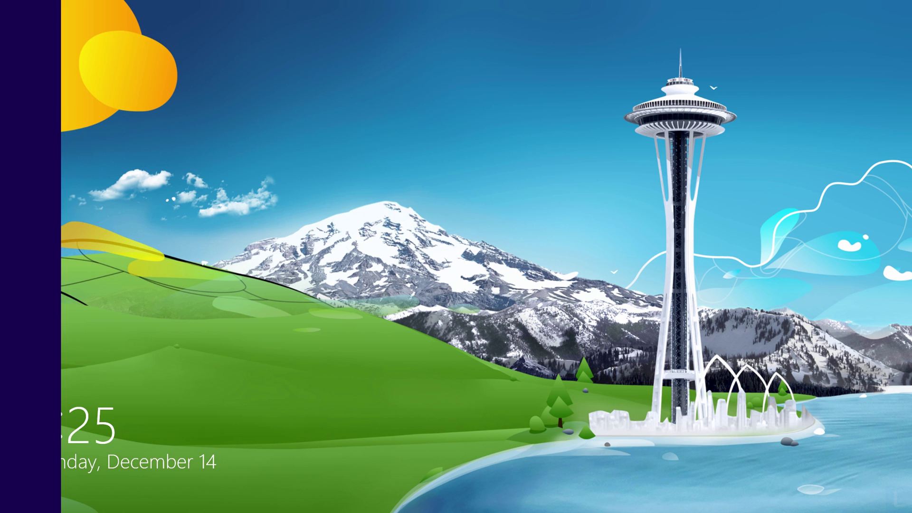
pyautogui.click(619, 231)
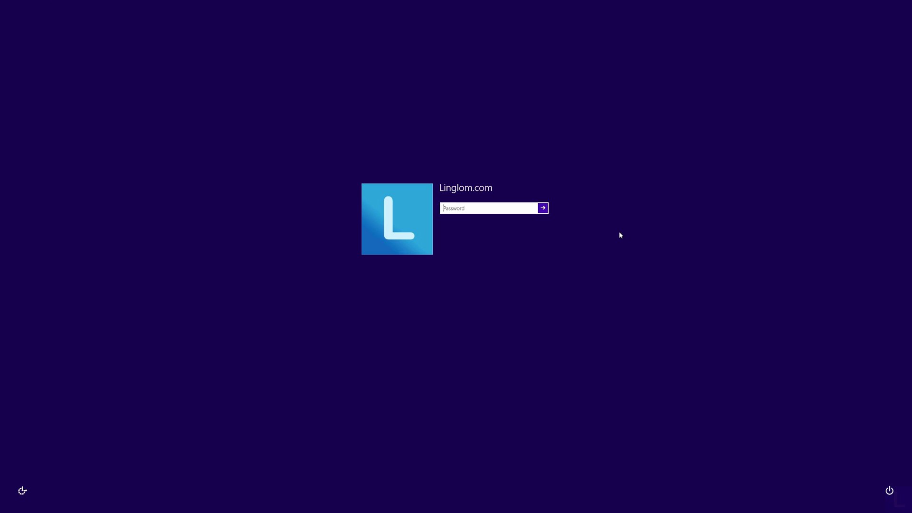
pyautogui.write('••••')
pyautogui.press('Return')
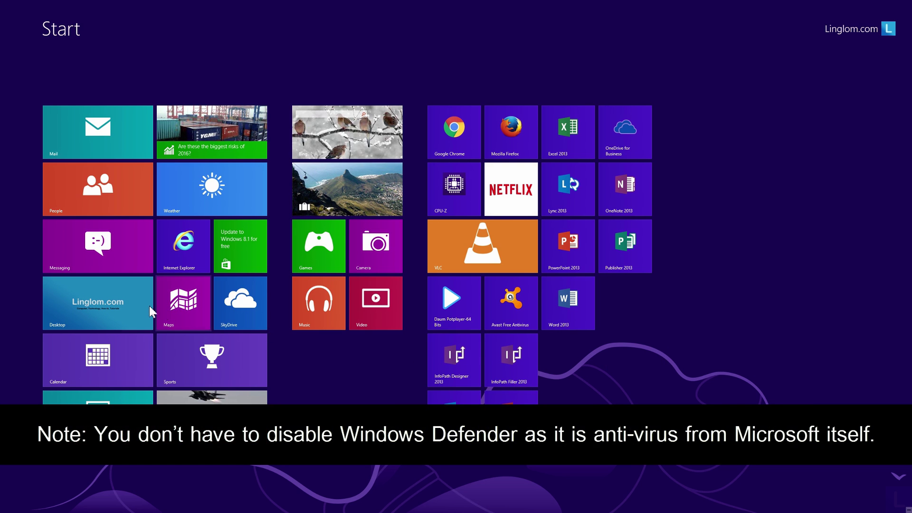
# Step: On the desktop, open Avast Free Antivirus from the hidden notification-area icons
pyautogui.click(139, 306)
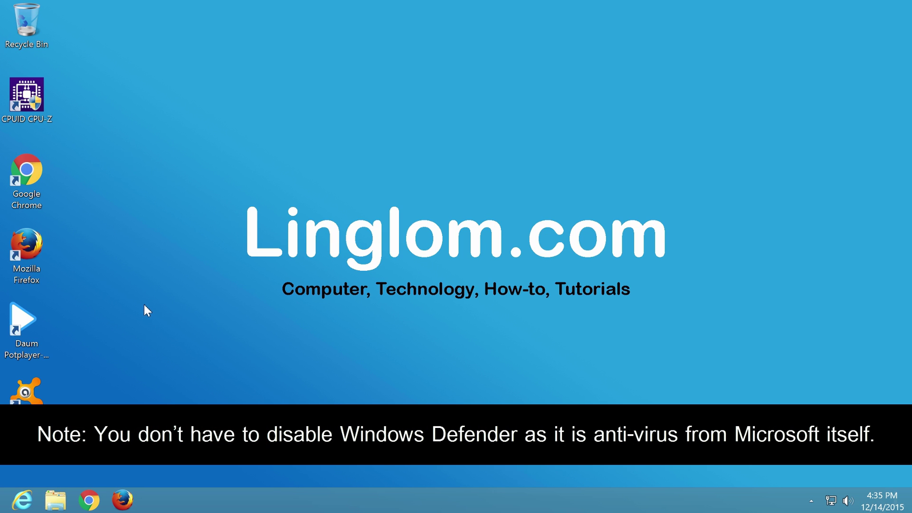
pyautogui.click(811, 500)
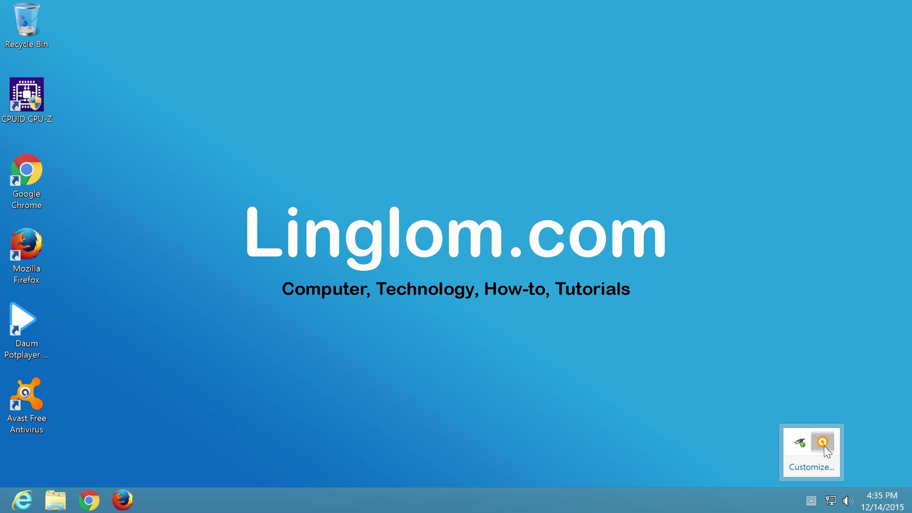
pyautogui.doubleClick(824, 447)
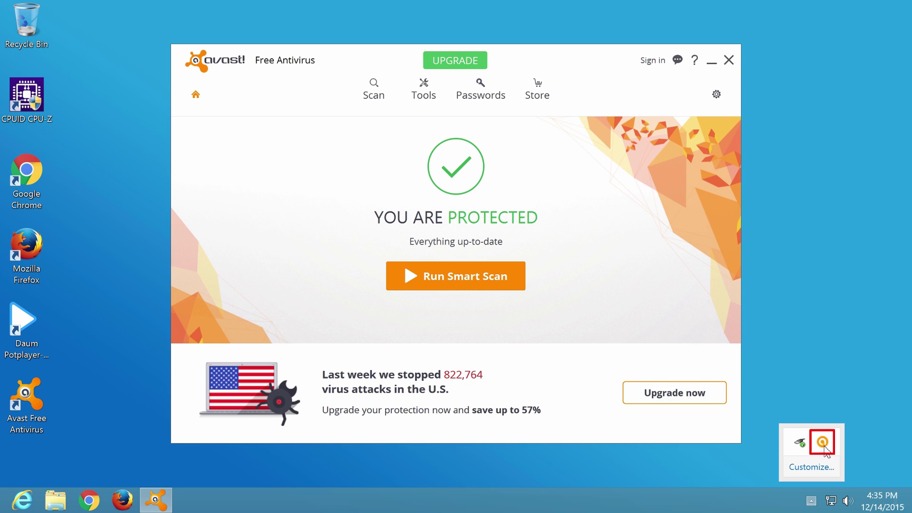
# Step: Permanently disable all Avast shields from the tray icon menu, confirm, and close Avast
pyautogui.rightClick(824, 448)
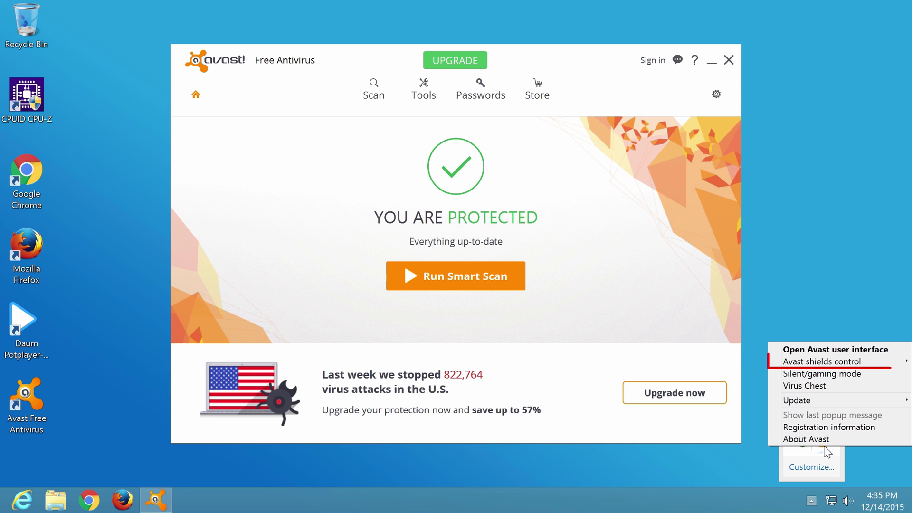
pyautogui.moveTo(834, 365)
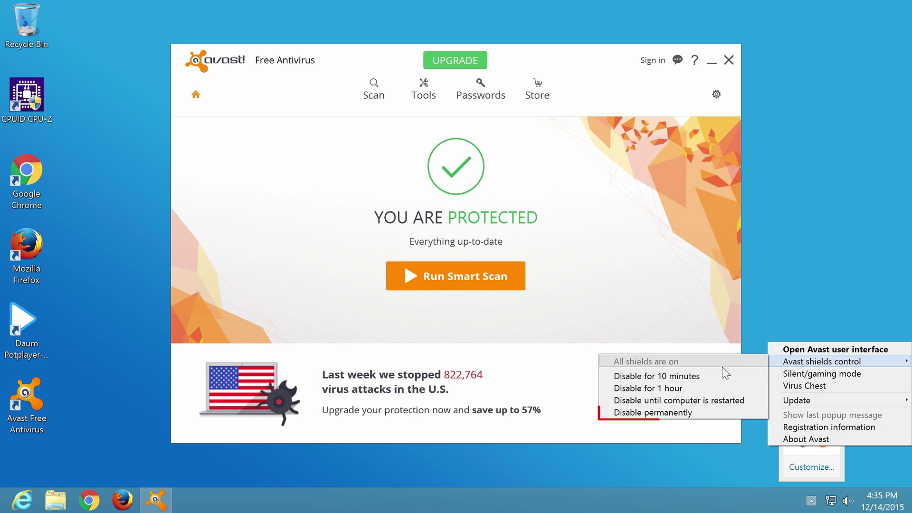
pyautogui.click(714, 413)
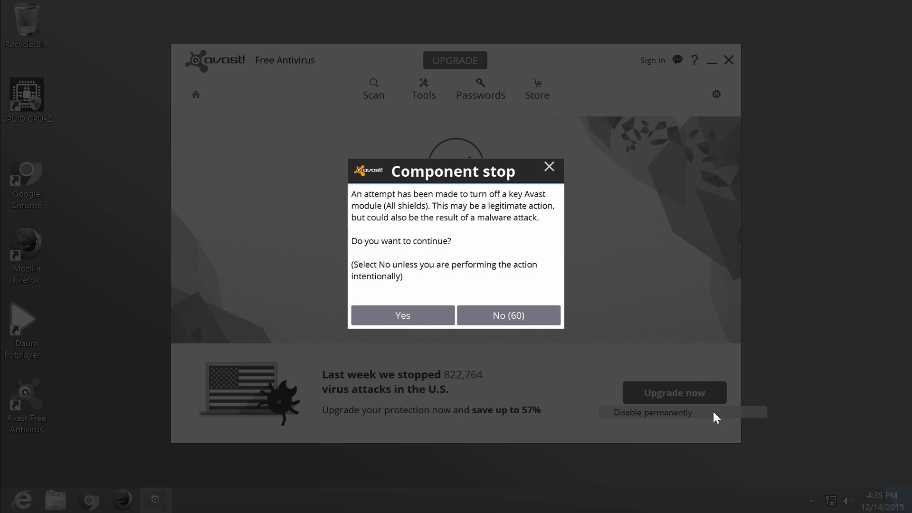
pyautogui.click(439, 317)
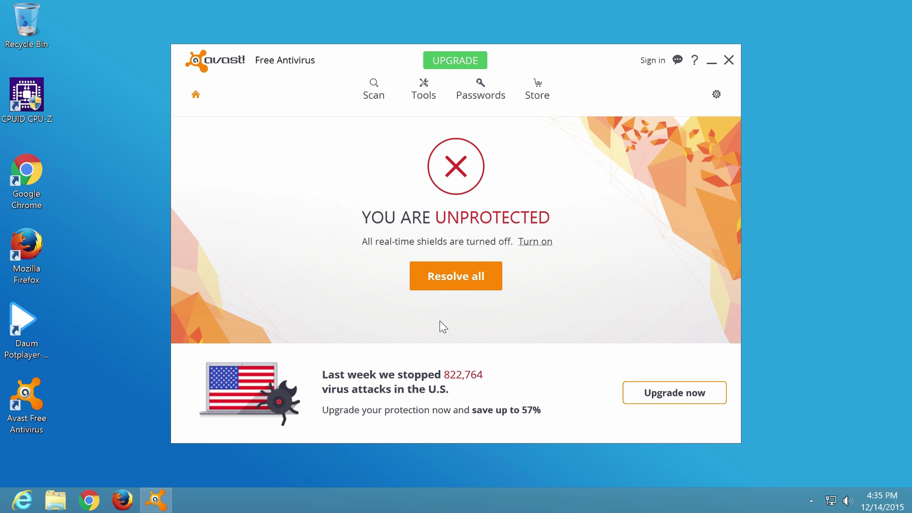
pyautogui.click(729, 63)
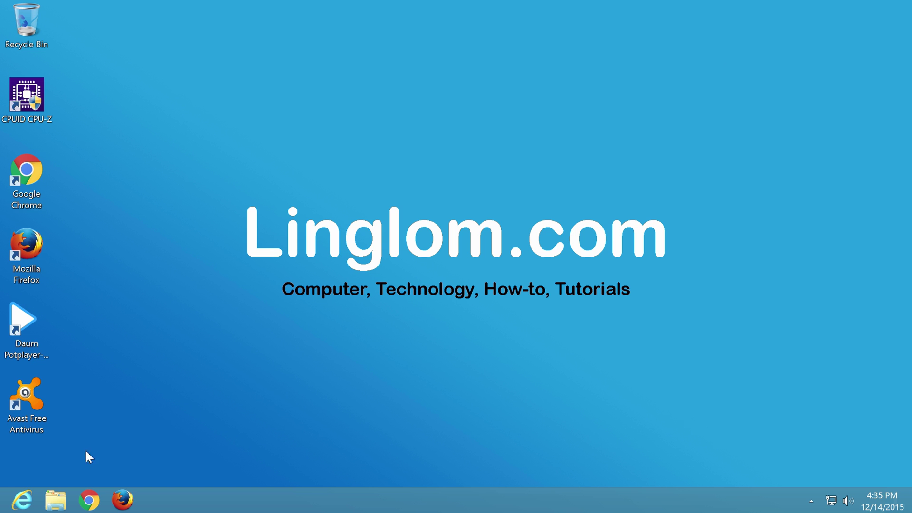
# Step: Start the Windows 8.1 Pro download from the Store's Update Windows page
pyautogui.click(4, 508)
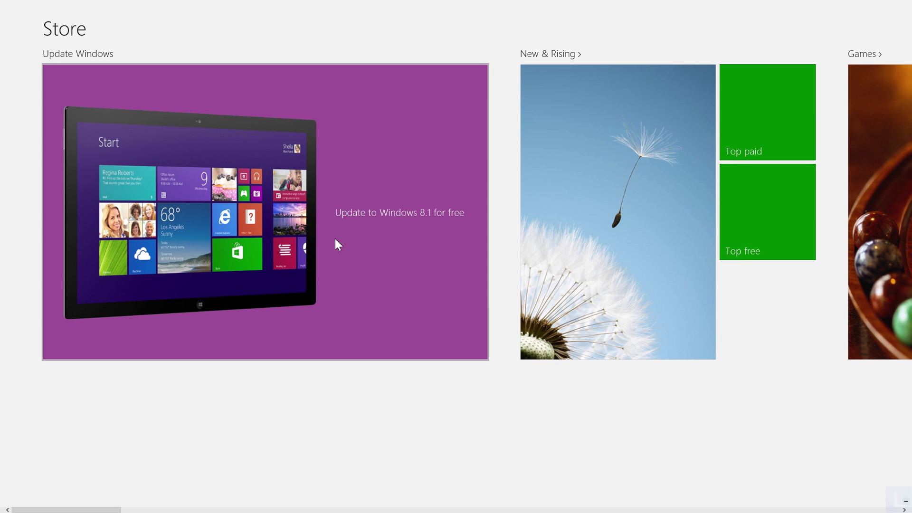
pyautogui.click(406, 239)
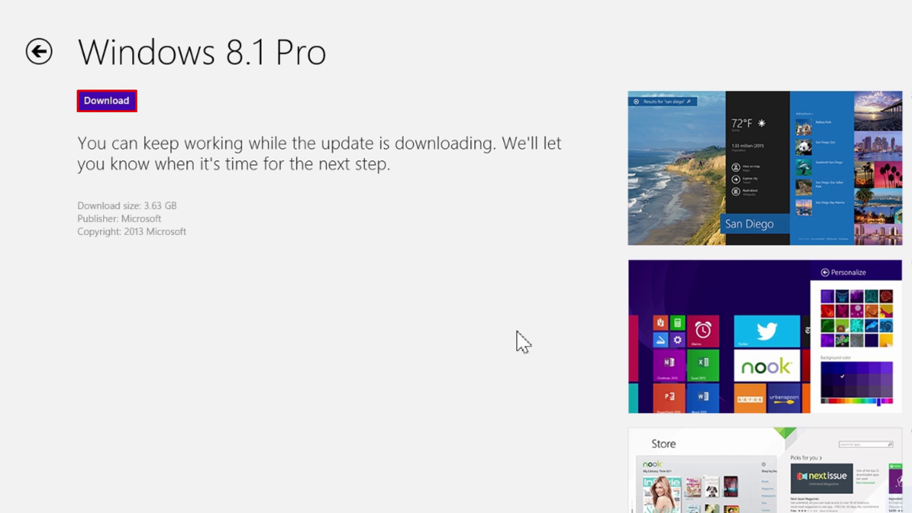
pyautogui.click(109, 107)
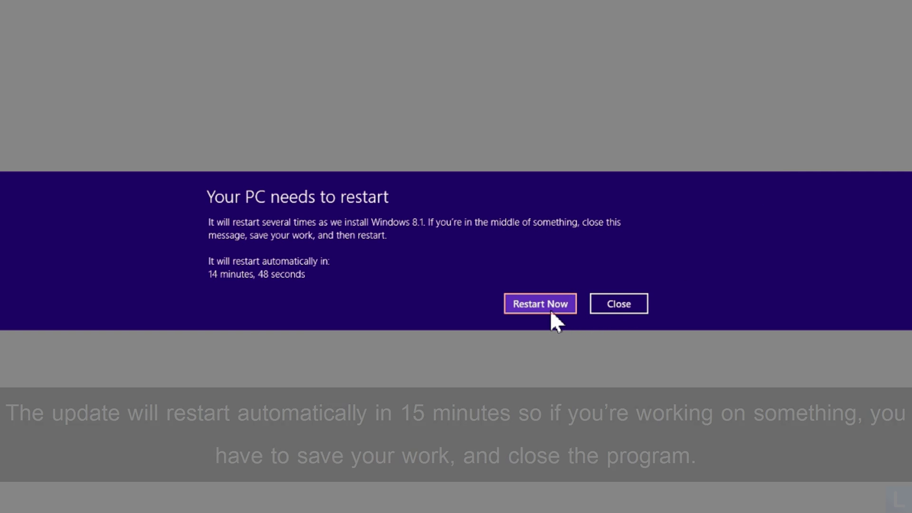
# Step: Restart now so the Windows 8.1 installation can proceed
pyautogui.click(551, 311)
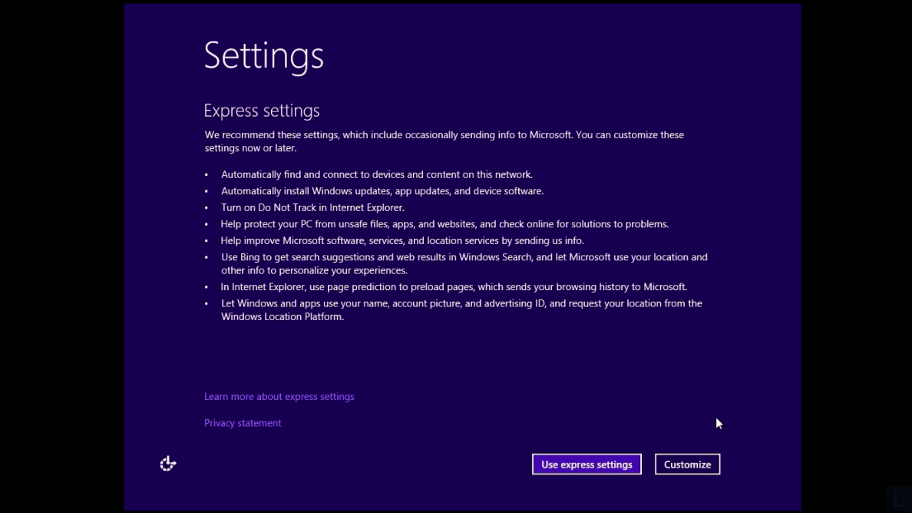
# Step: Accept express settings and enter the local account password
pyautogui.click(607, 468)
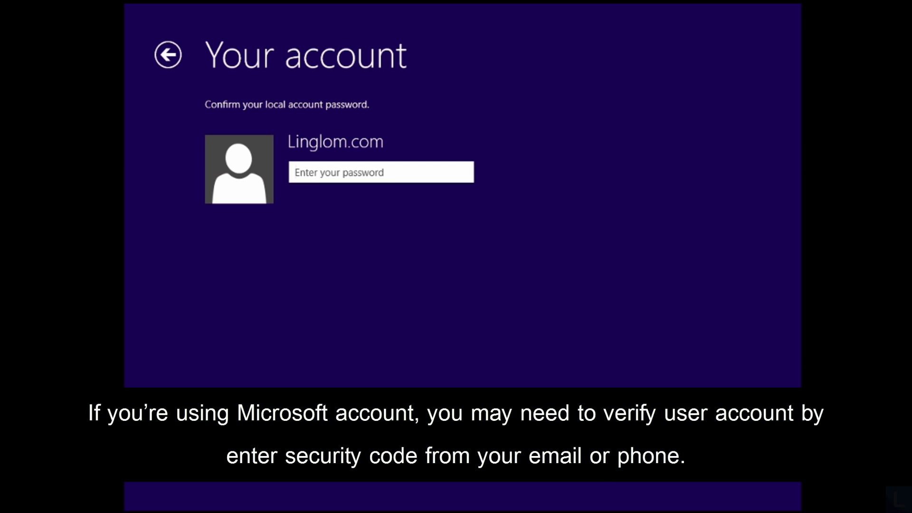
pyautogui.write('********')
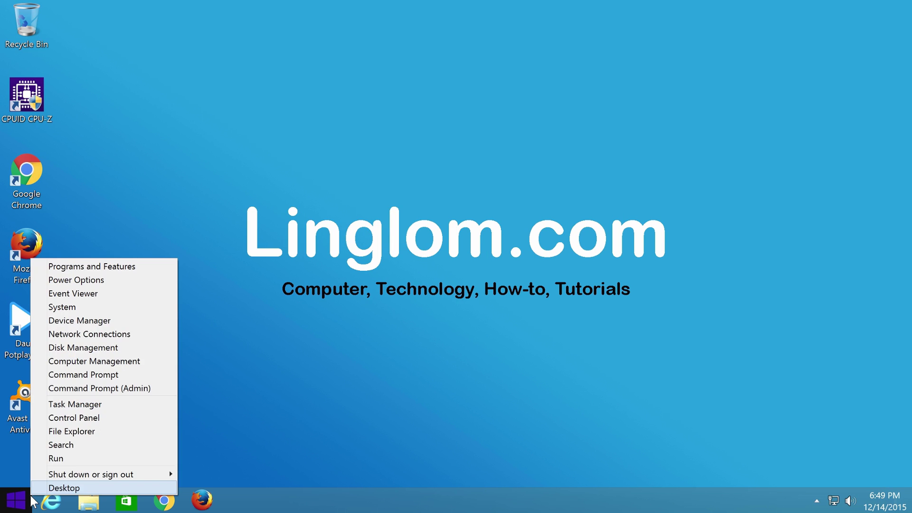
# Step: Confirm on the System page that Windows 8.1 is activated, then close it
pyautogui.click(102, 307)
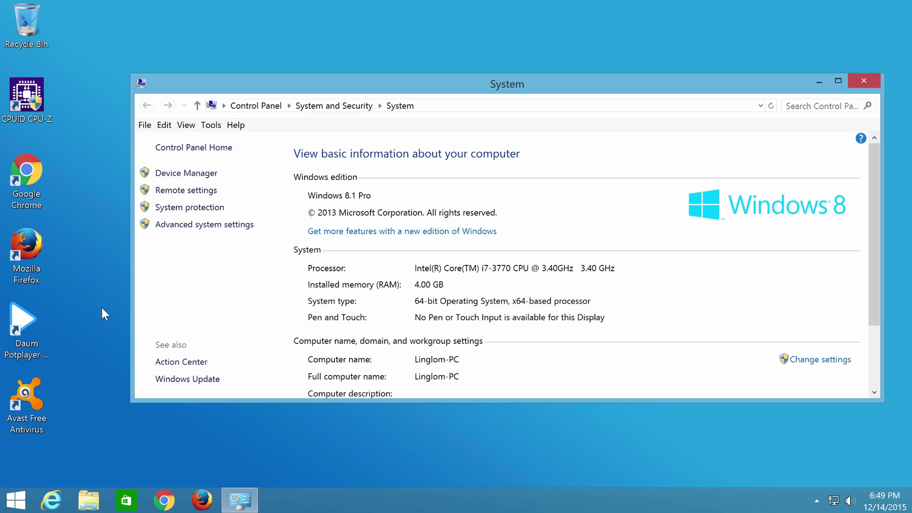
pyautogui.moveTo(877, 309); pyautogui.dragTo(879, 348)
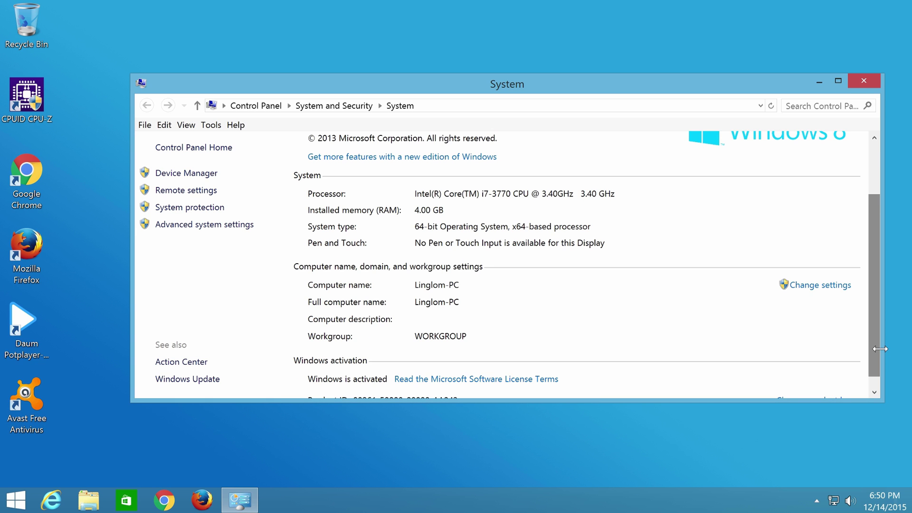
pyautogui.click(865, 88)
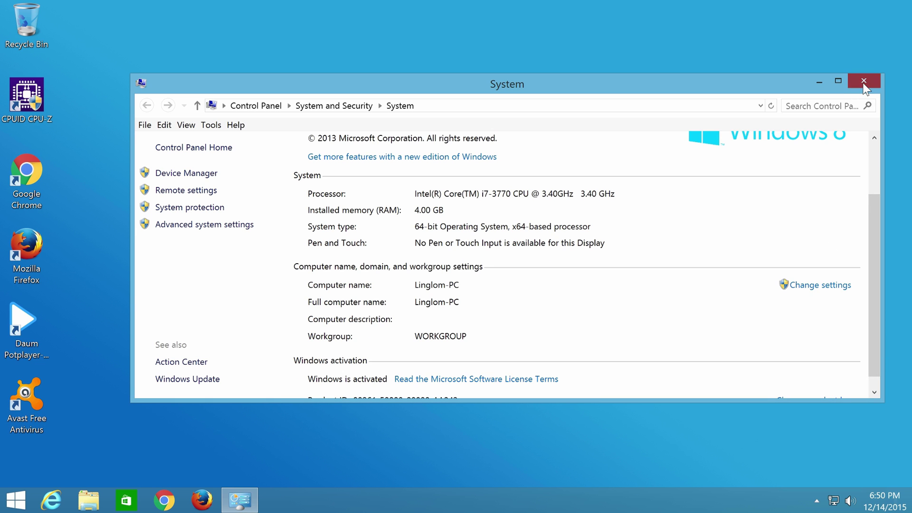
# Step: Browse the Start screen's Apps view, then return to the desktop
pyautogui.click(22, 499)
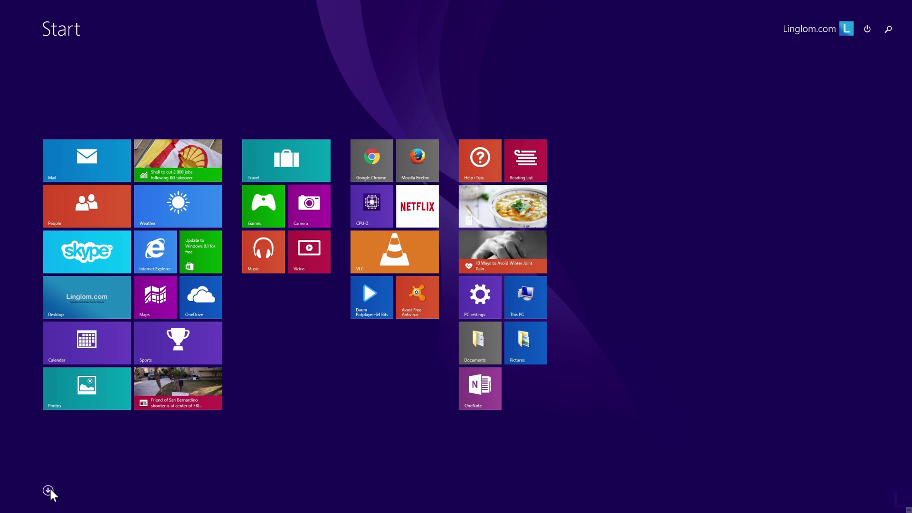
pyautogui.click(49, 490)
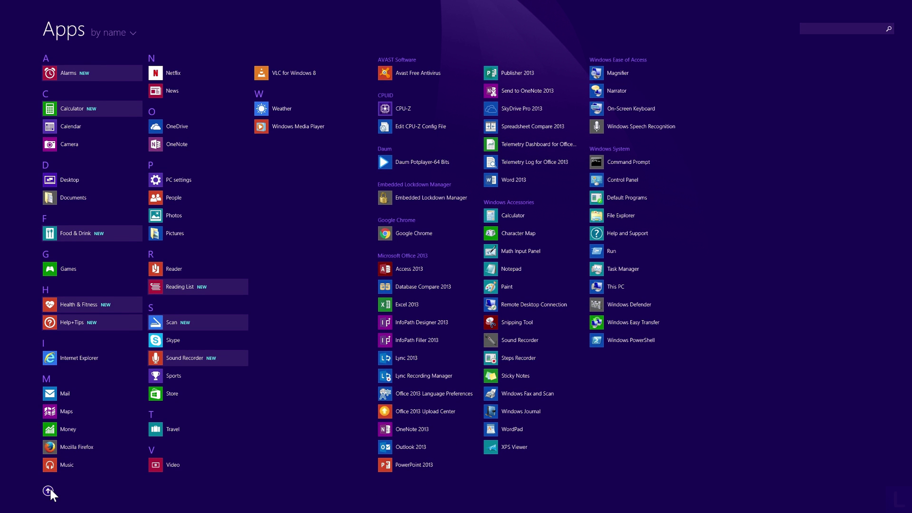
pyautogui.click(48, 491)
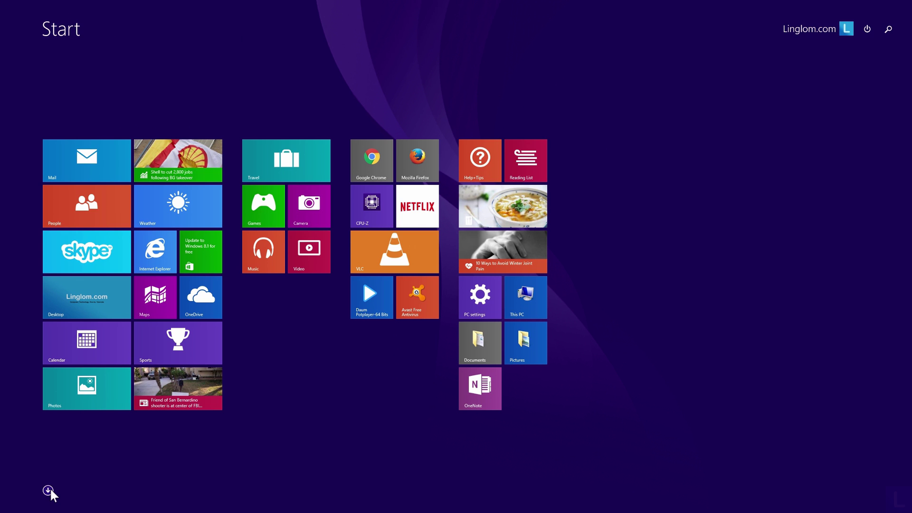
pyautogui.click(115, 306)
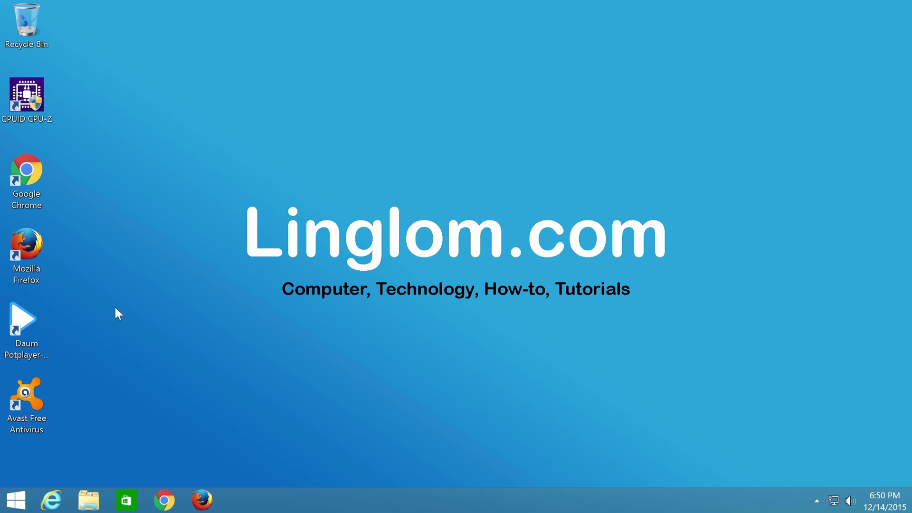
# Step: Turn all Avast shields back on from the tray icon's shields control menu
pyautogui.click(816, 500)
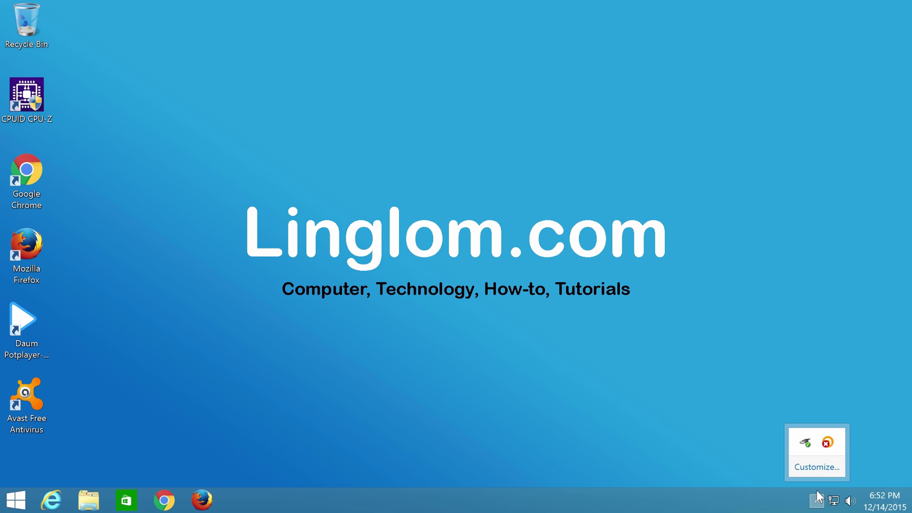
pyautogui.click(830, 447)
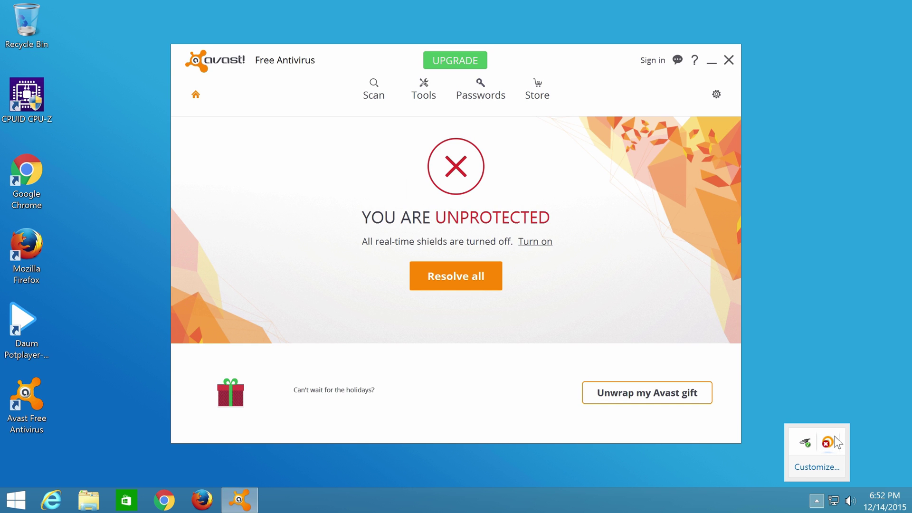
pyautogui.rightClick(833, 442)
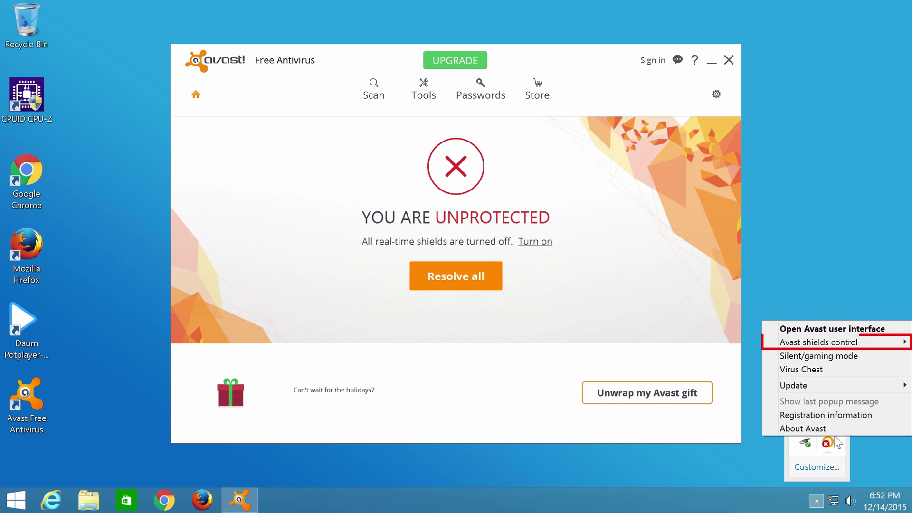
pyautogui.moveTo(816, 351)
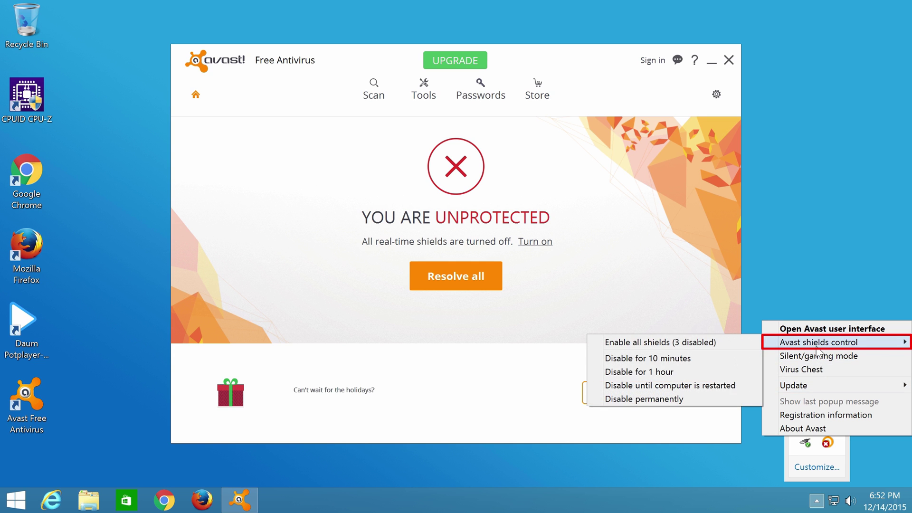
pyautogui.click(727, 349)
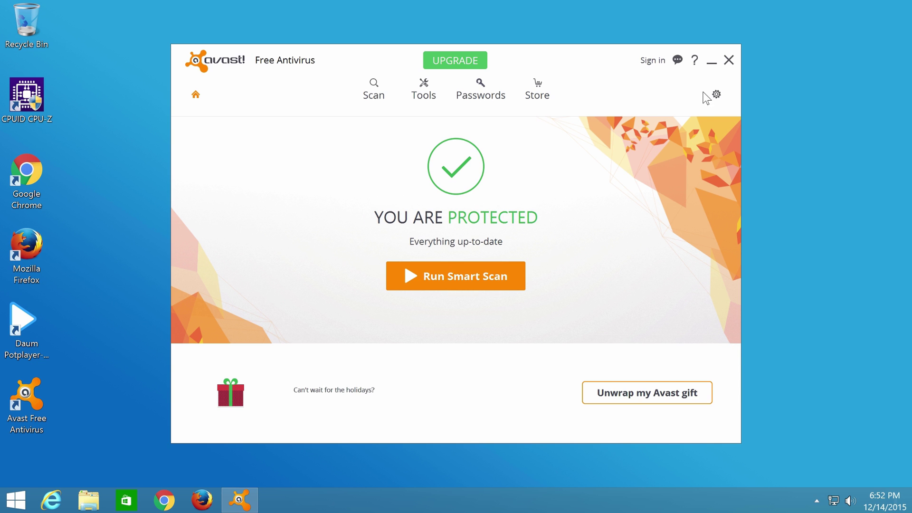
pyautogui.click(730, 62)
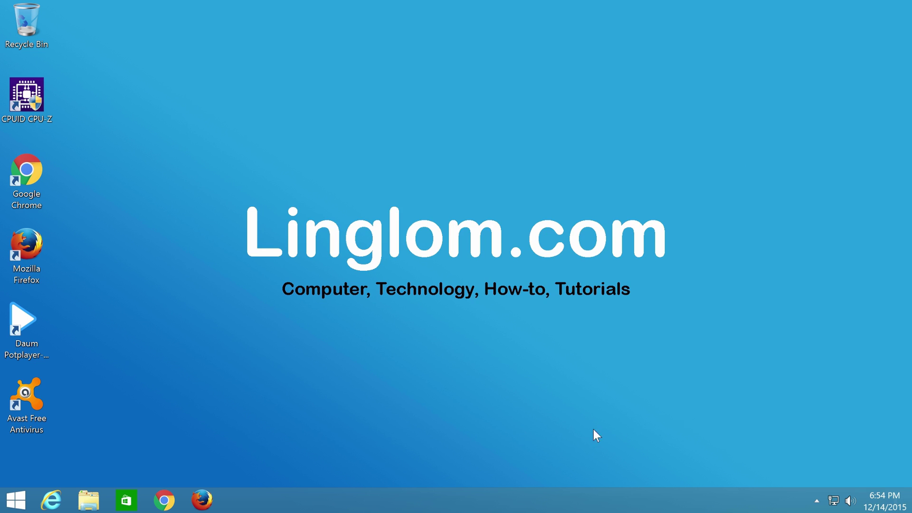
pyautogui.click(97, 502)
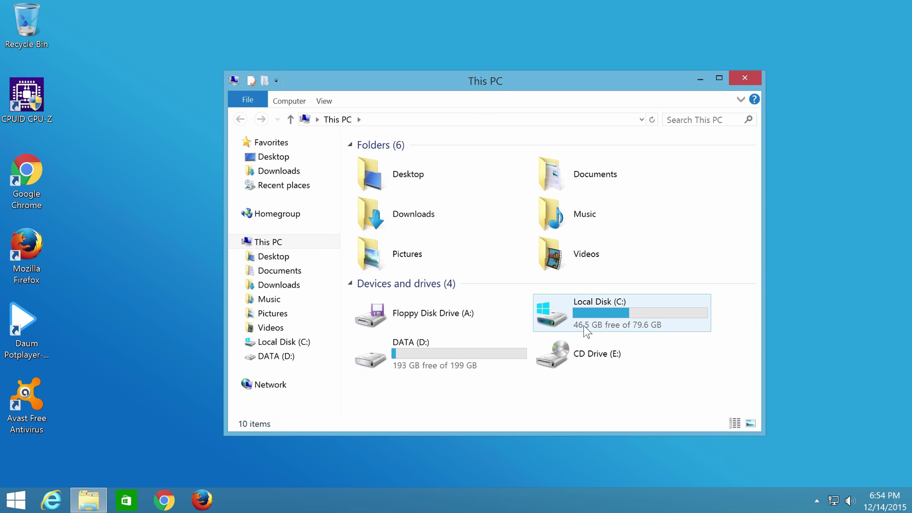
pyautogui.doubleClick(551, 311)
pyautogui.click(432, 282)
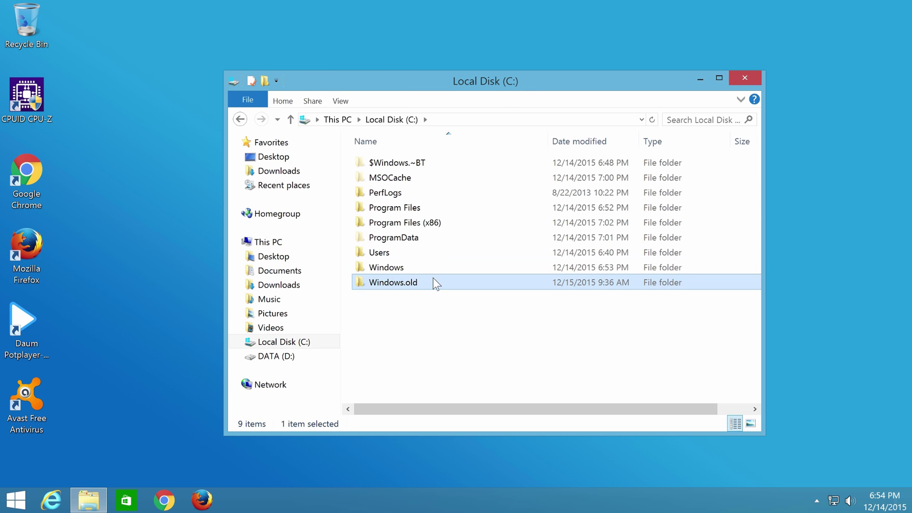
pyautogui.keyDown('ctrl'); pyautogui.click(450, 165); pyautogui.keyUp('ctrl')
pyautogui.rightClick(450, 165)
pyautogui.click(514, 332)
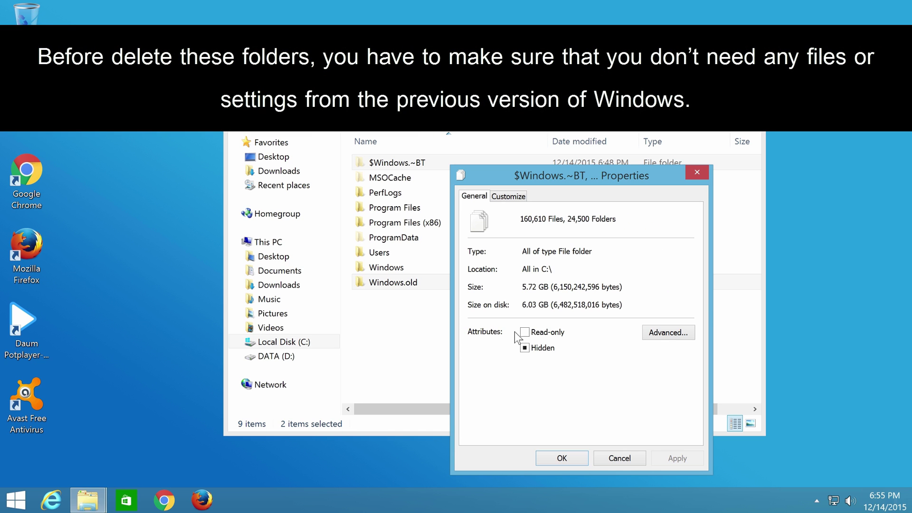
pyautogui.click(568, 458)
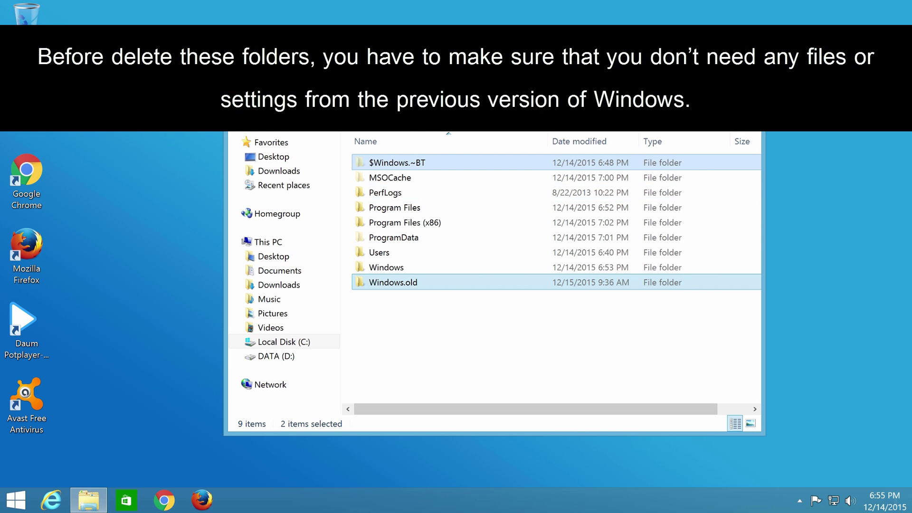
pyautogui.click(753, 81)
# Step: Launch Disk Cleanup for drive C: by running cleanmgr
pyautogui.rightClick(27, 499)
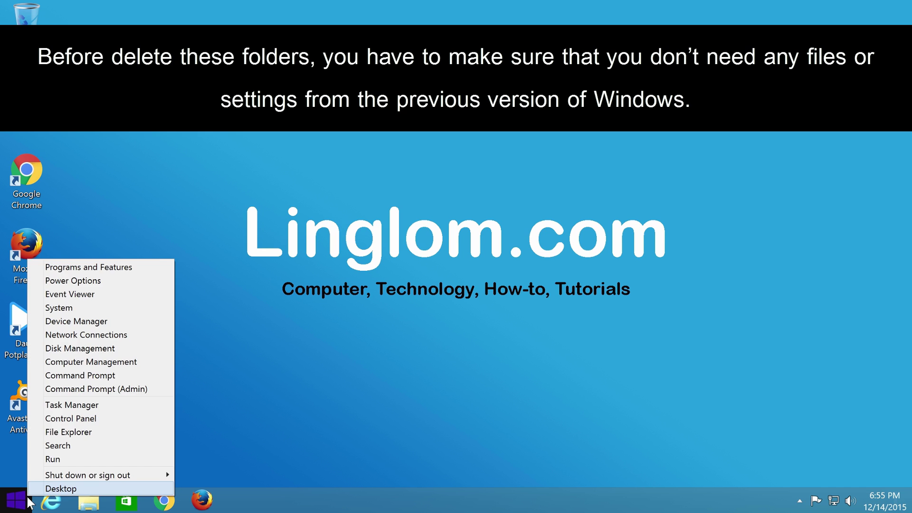
pyautogui.click(67, 460)
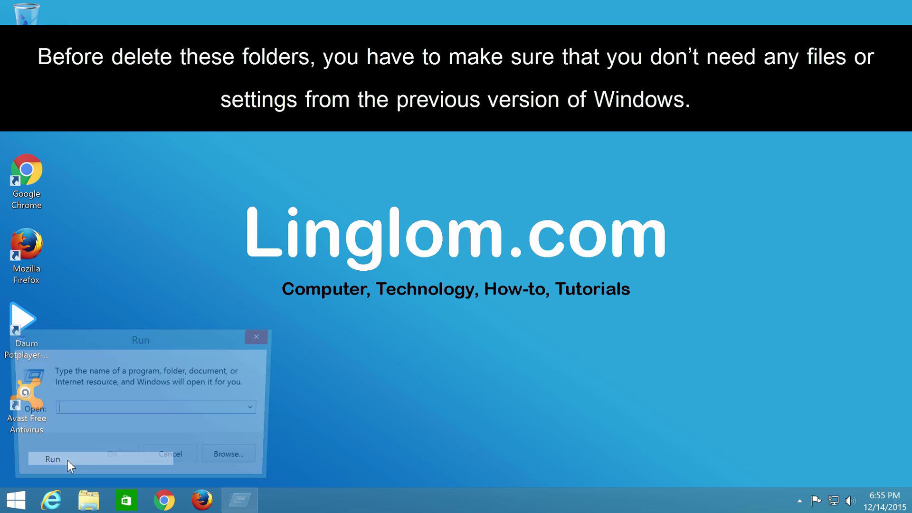
pyautogui.write('cleanmgr')
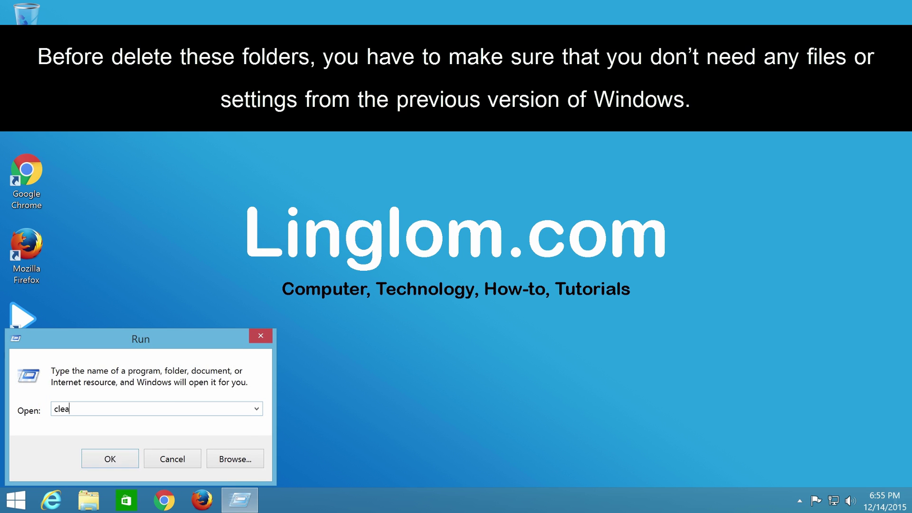
pyautogui.click(118, 461)
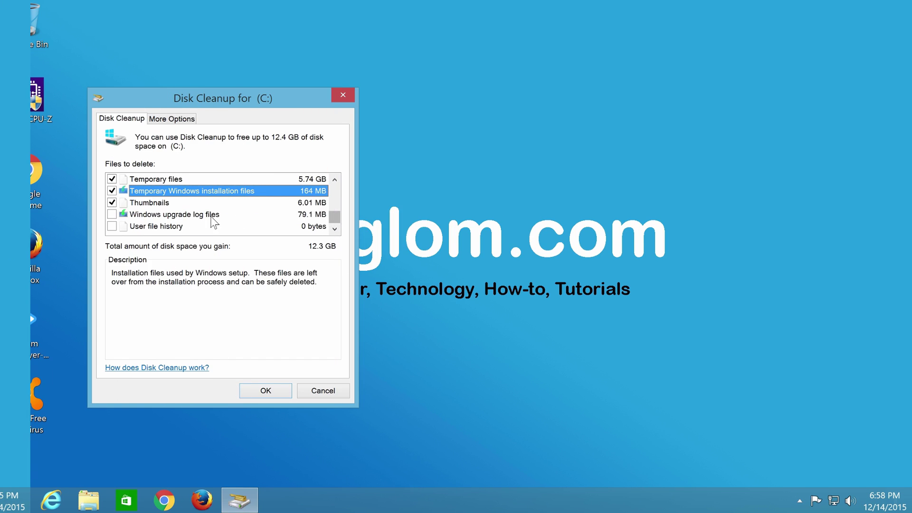
# Step: Include Windows upgrade log files and delete the selected 12.4 GB of files
pyautogui.click(178, 214)
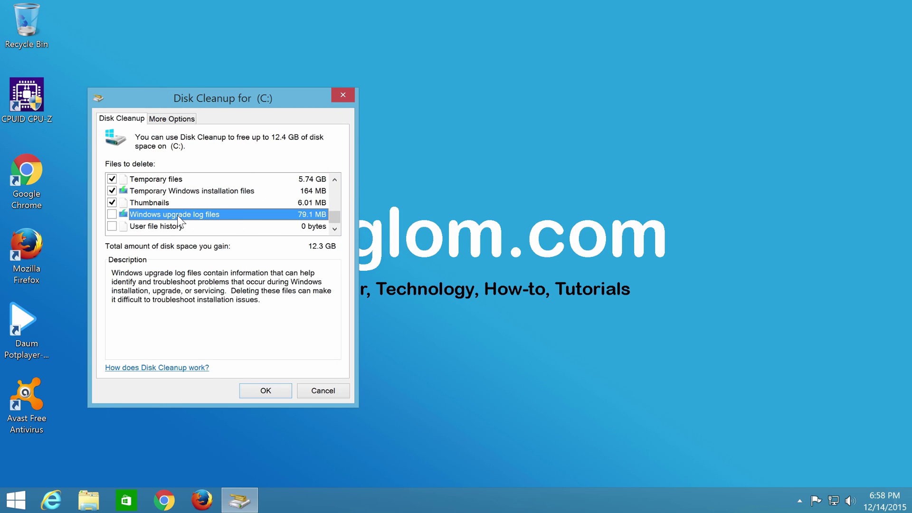
pyautogui.click(113, 215)
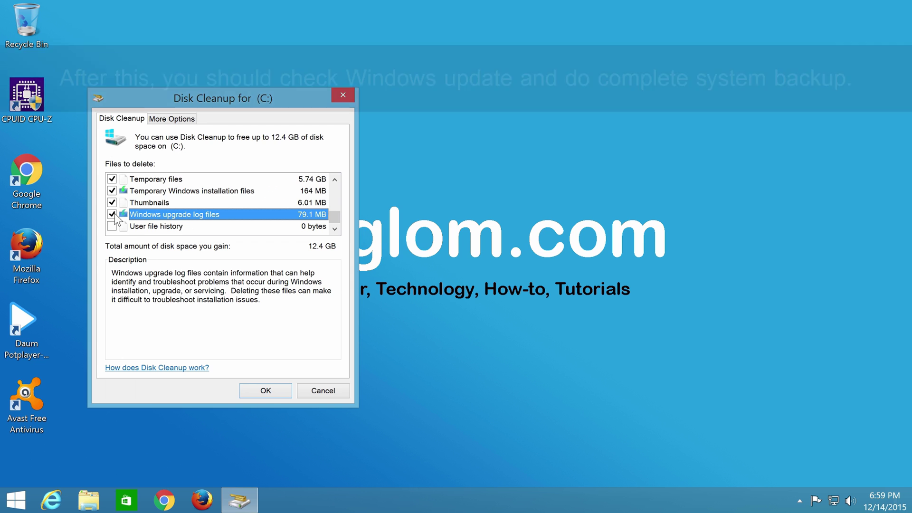
pyautogui.click(269, 395)
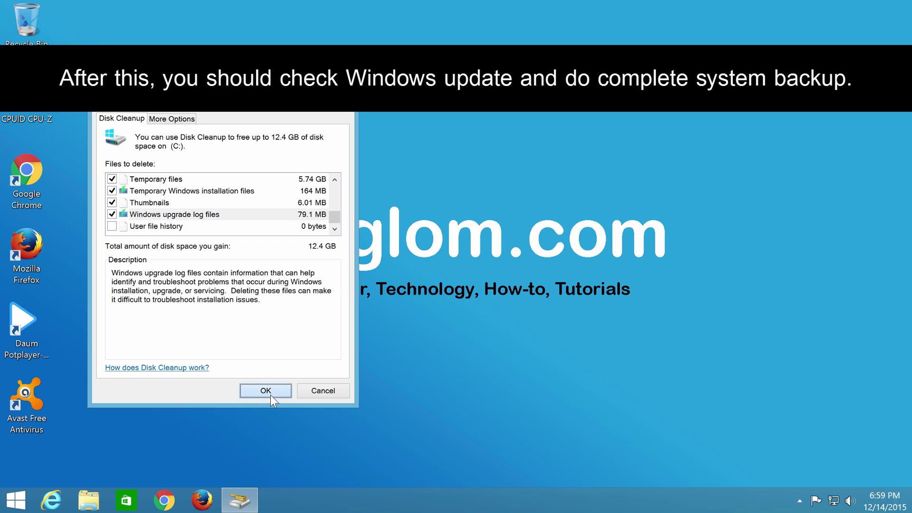
pyautogui.click(546, 250)
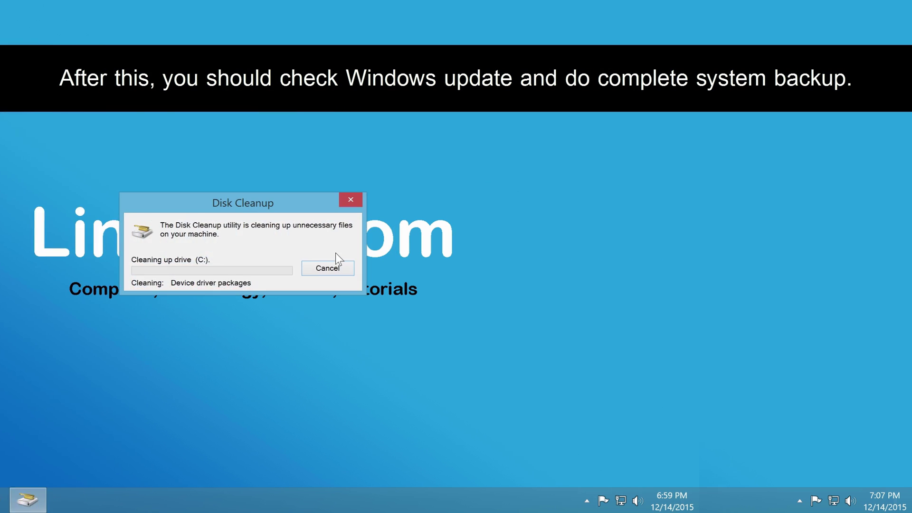